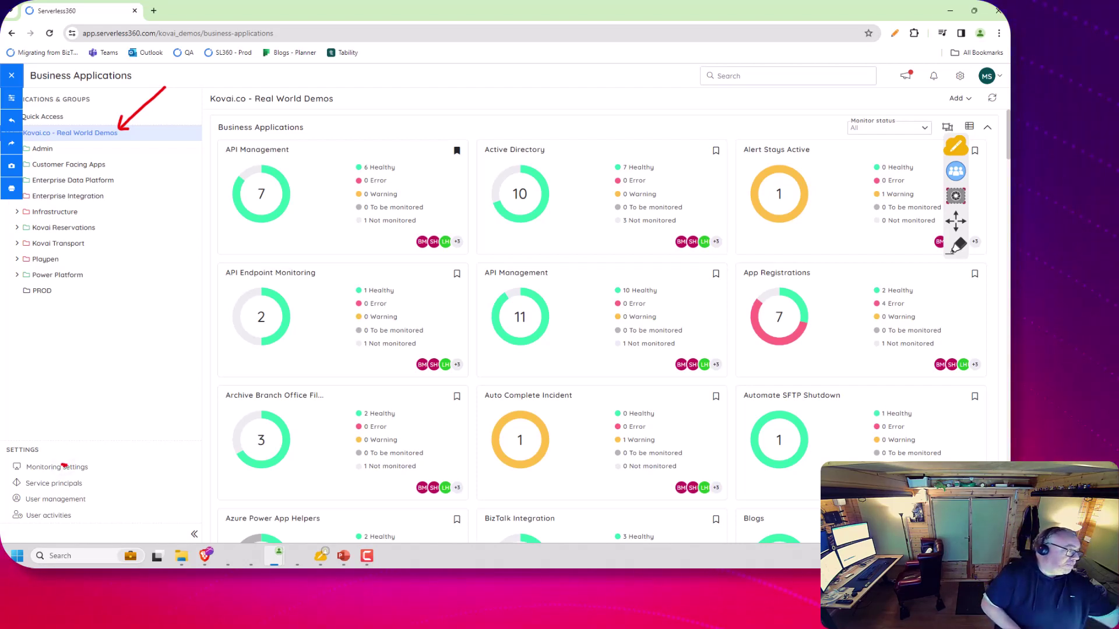
Open the monitoring settings and start adding a new monitoring profile.
key("Escape")
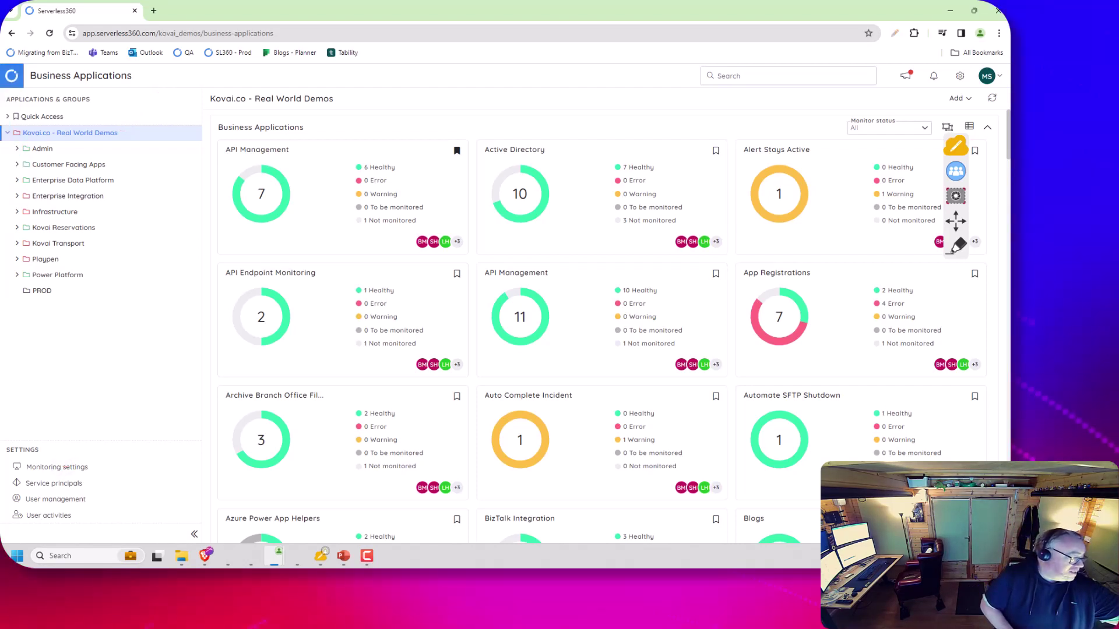
left_click(56, 466)
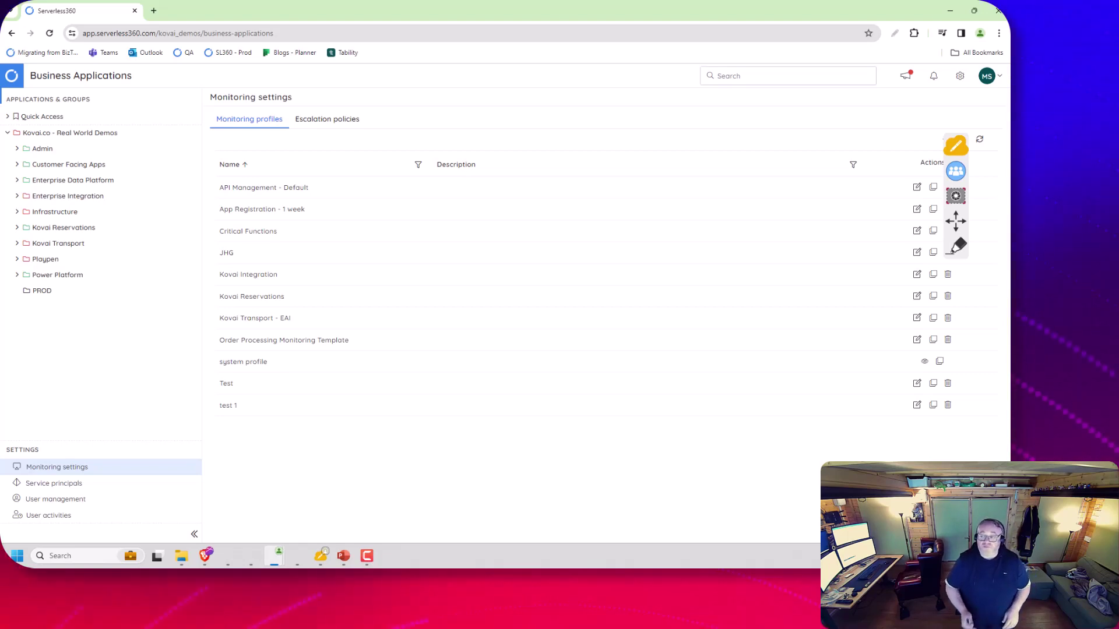
left_click_drag(956, 221, 971, 359)
left_click(952, 139)
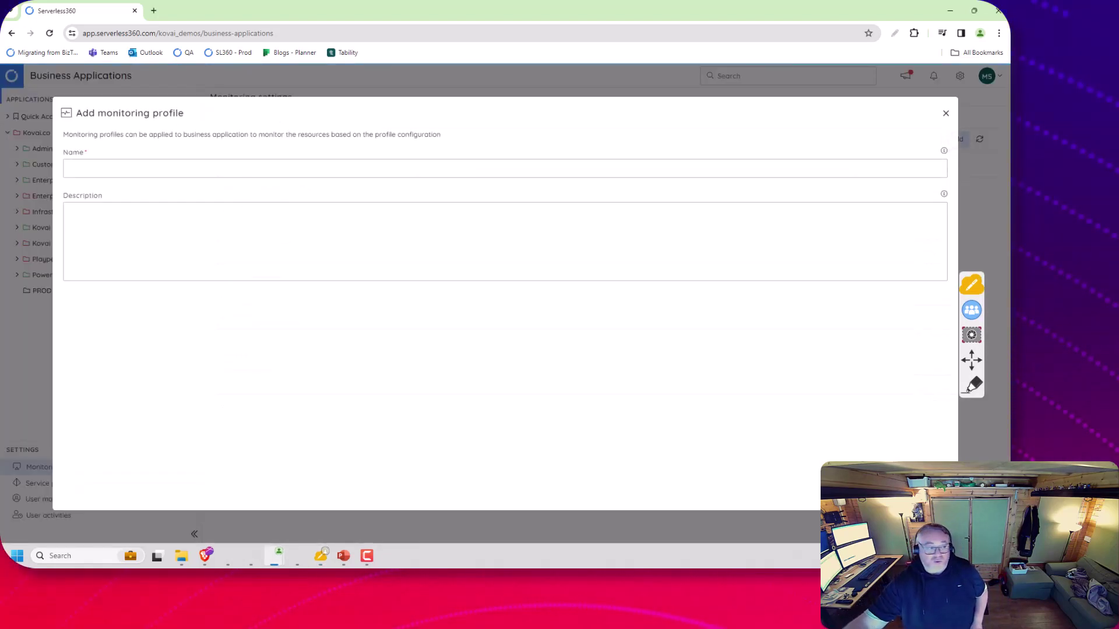
Name the profile Kovai Integration and enable Capacity for APIM Service plus Is Disabled and Failed Invocations for Azure Function.
left_click(679, 169)
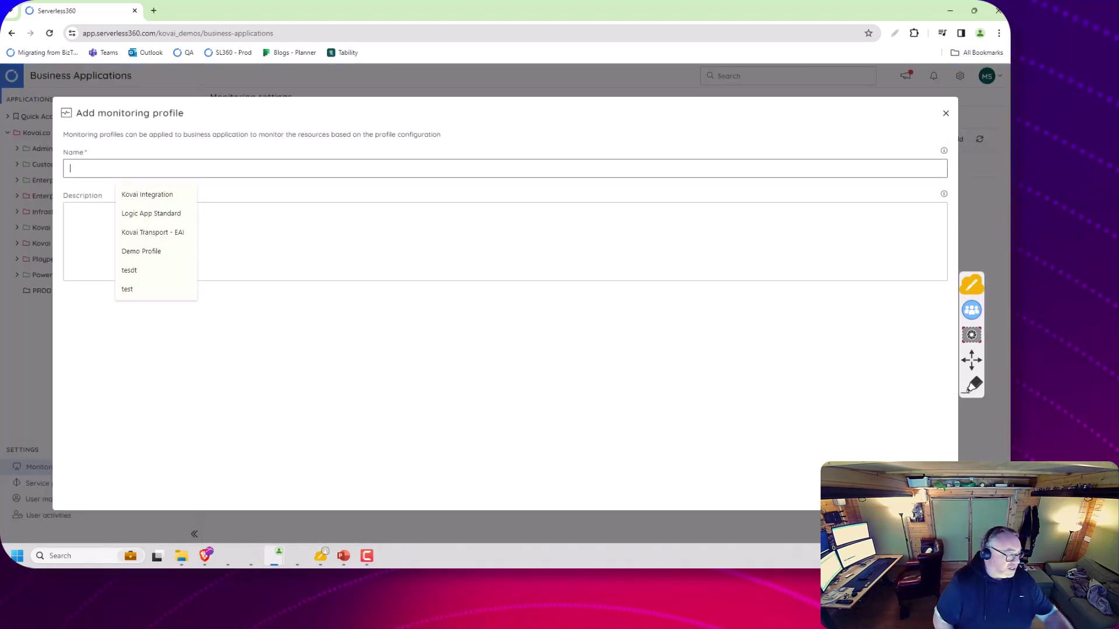
left_click(152, 195)
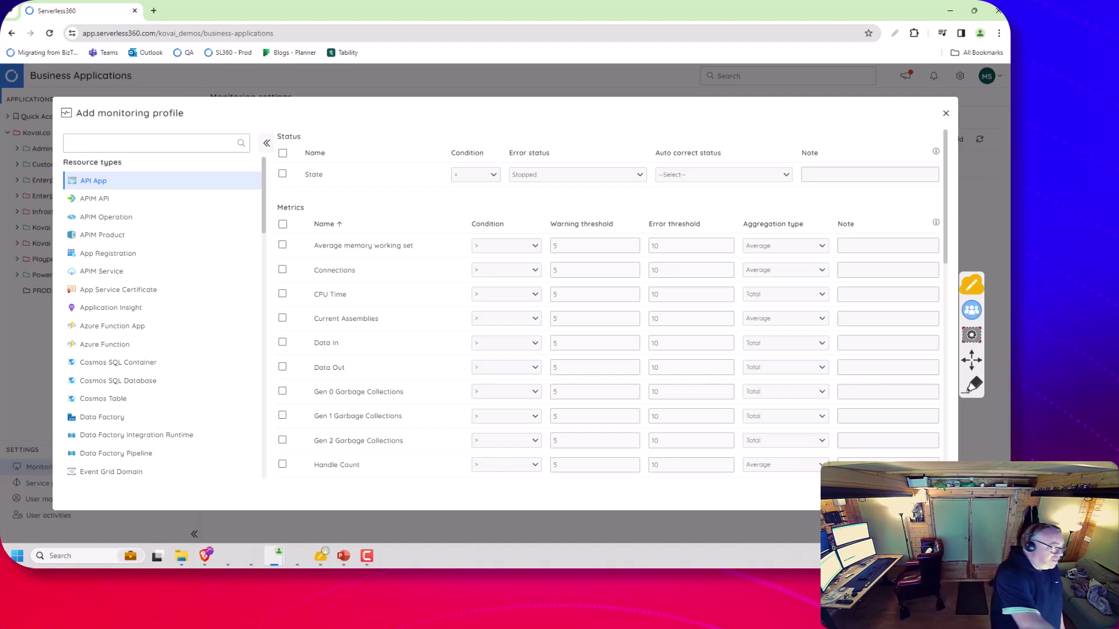
left_click(130, 271)
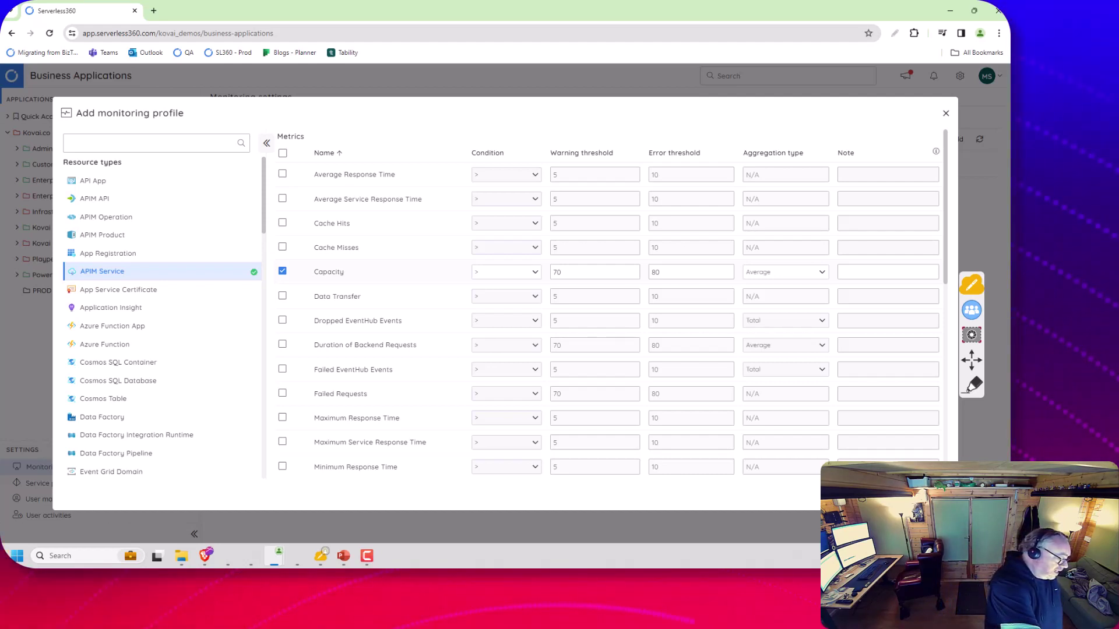
left_click(105, 344)
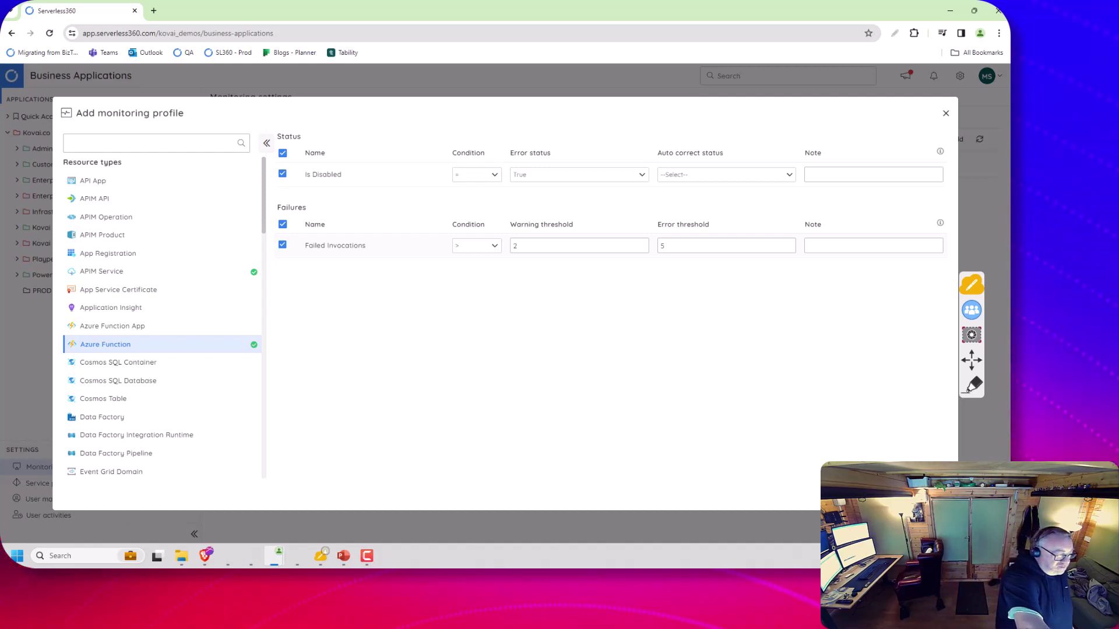
Review the rules available for Event Grid Domain Subscription and Logic App, and discard the new monitoring profile.
scroll(162, 321, "down", 1)
scroll(162, 321, "down", 1)
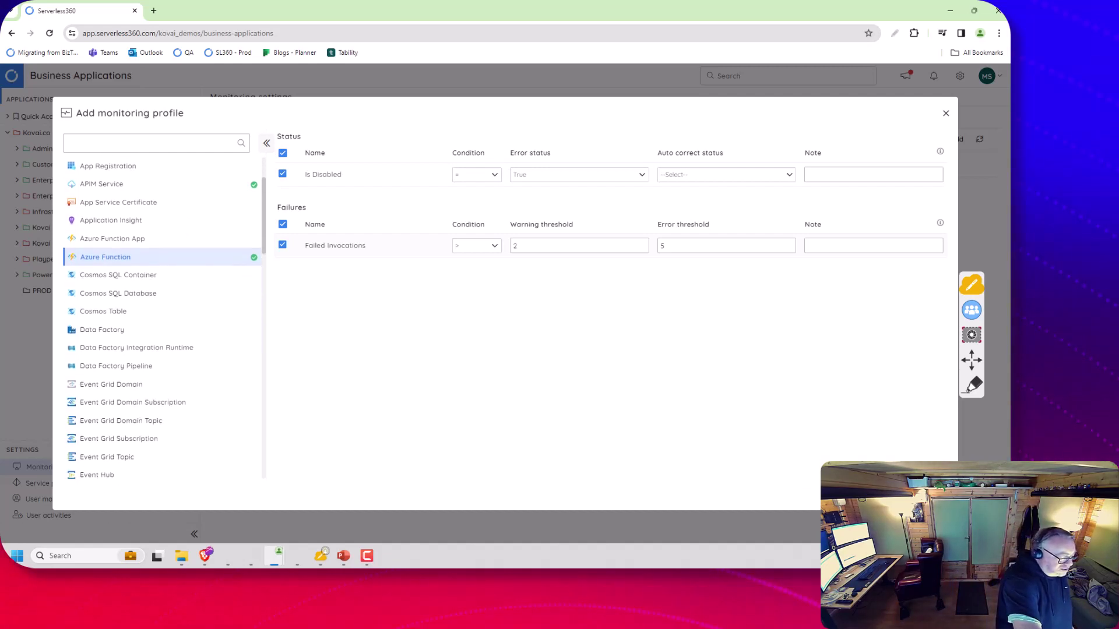
scroll(162, 320, "down", 4)
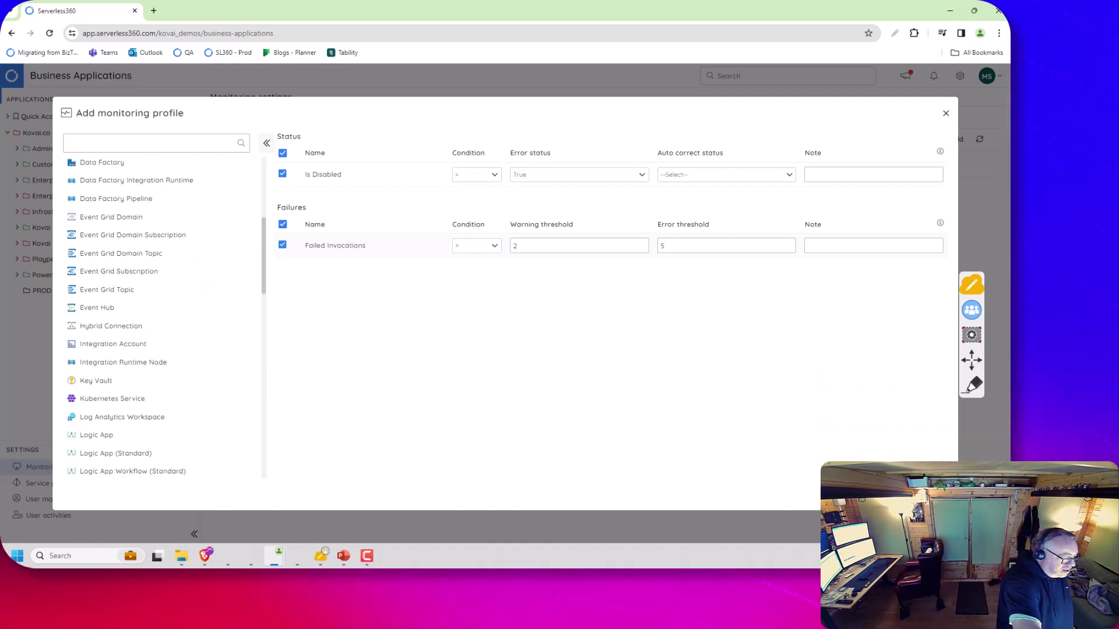
left_click(134, 234)
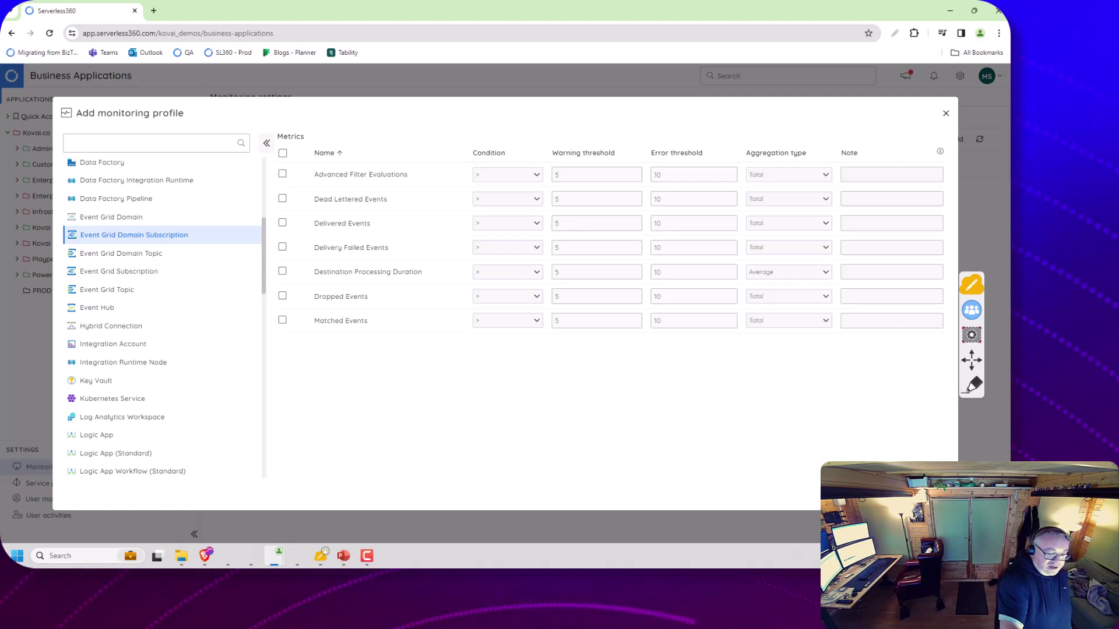
scroll(162, 320, "down", 1)
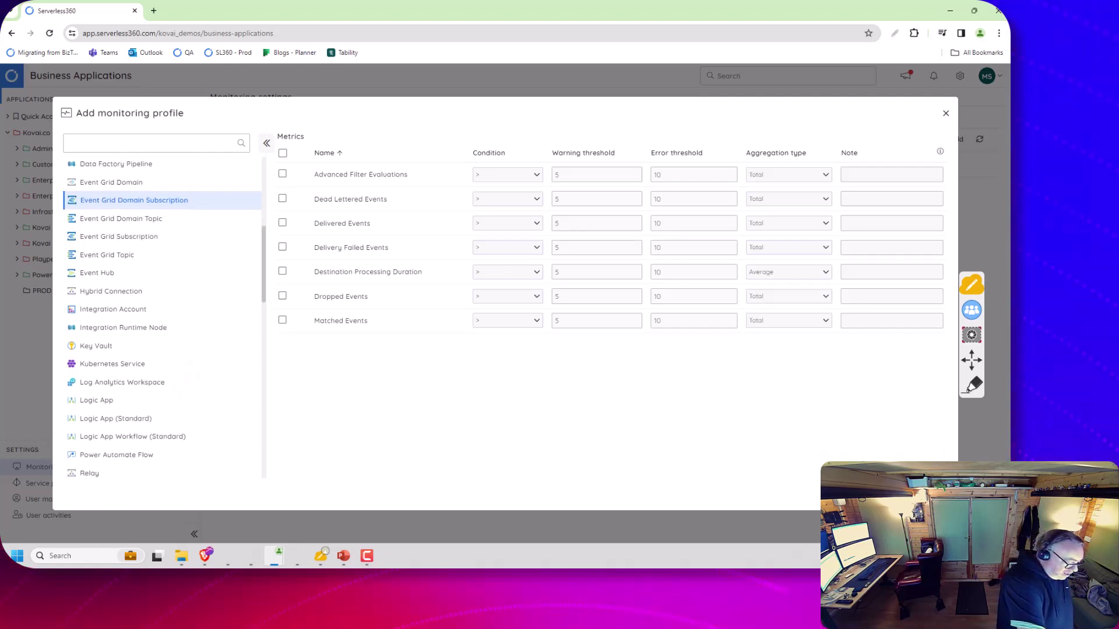
left_click(97, 400)
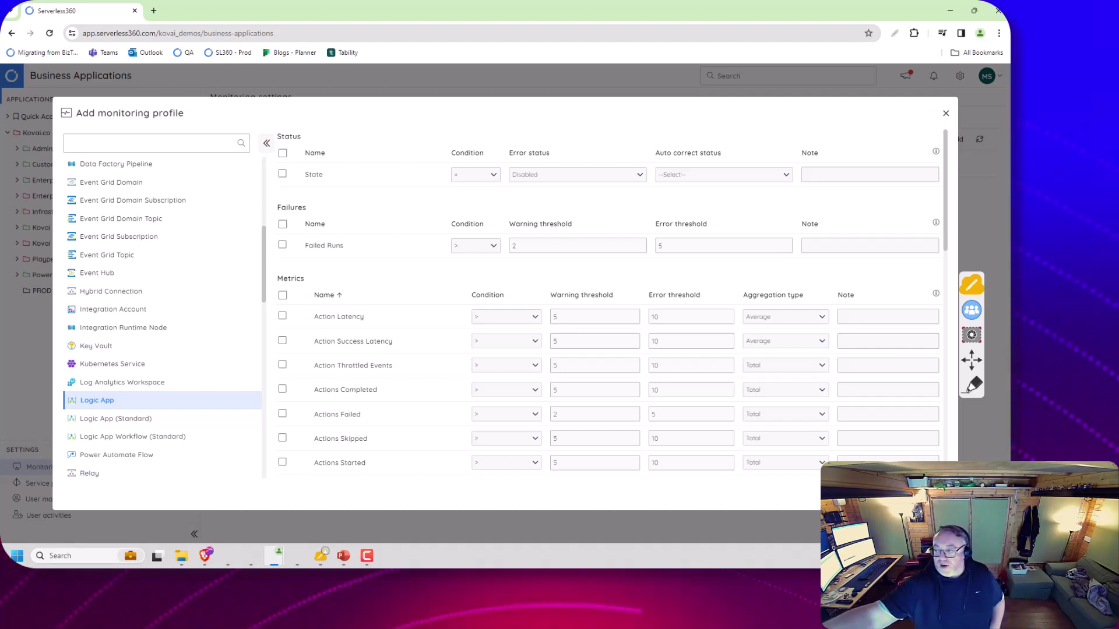
key("Escape")
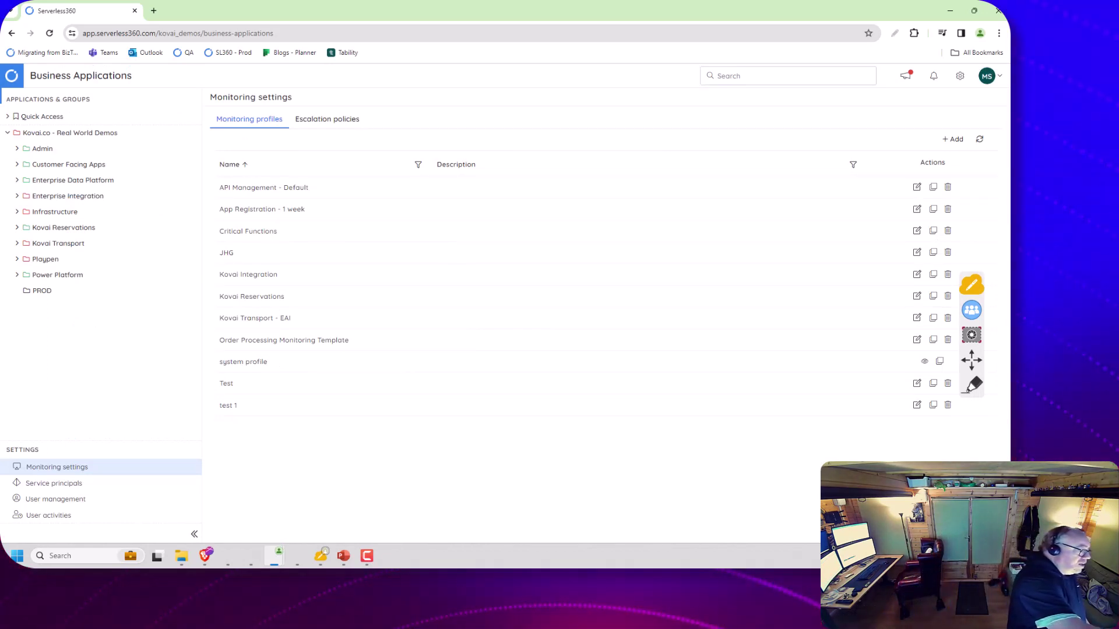
Start a new business application named test123 under the Kovai.co - Real World Demos group.
left_click(70, 133)
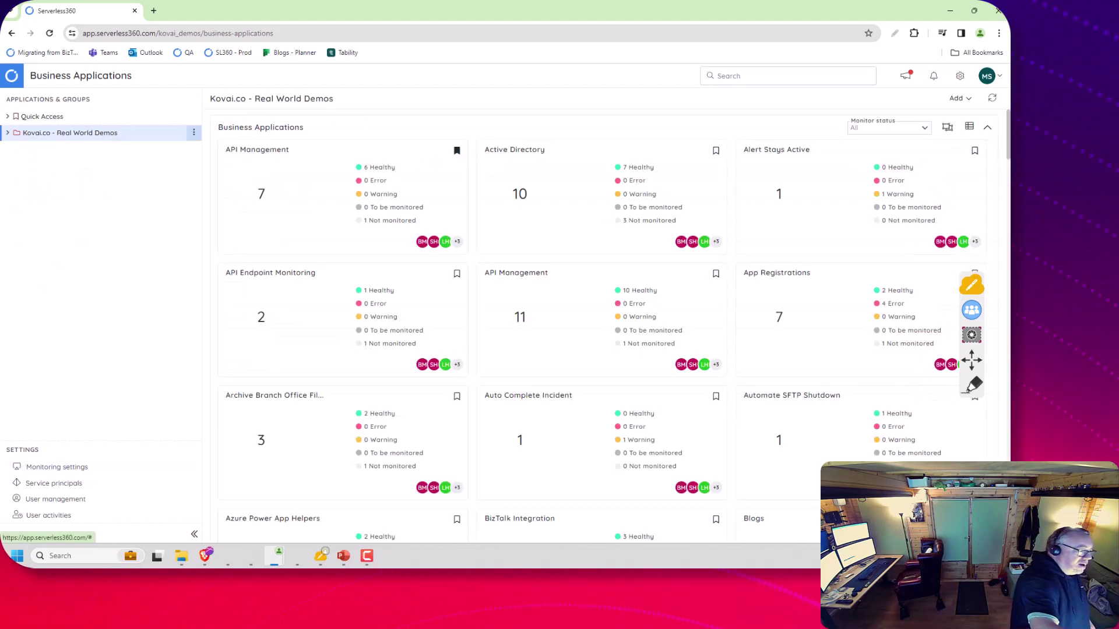
left_click(194, 132)
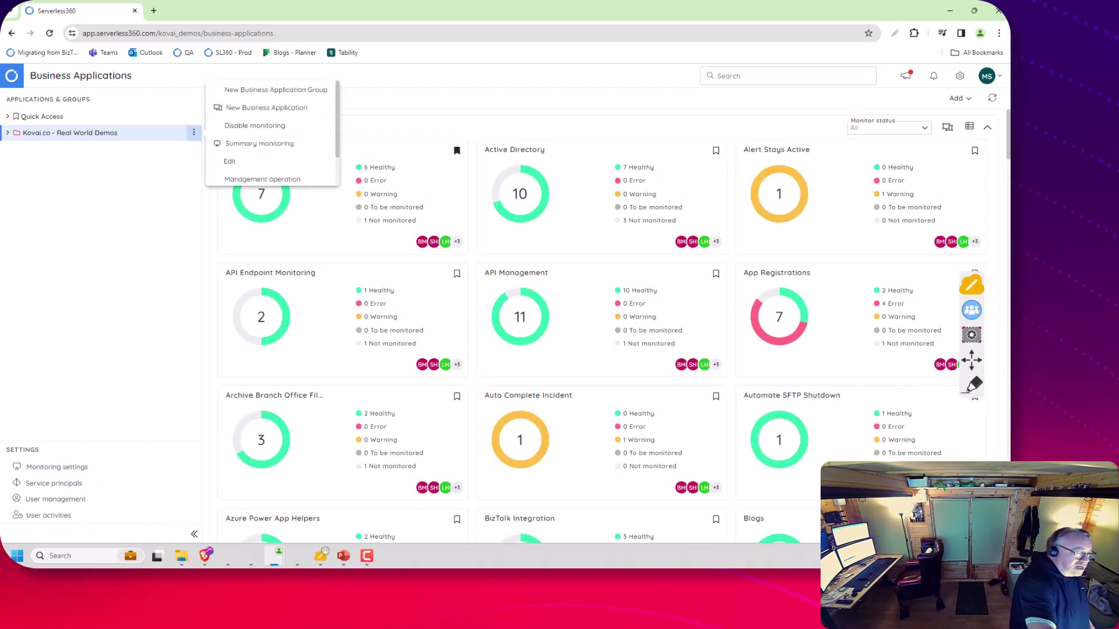
left_click(267, 107)
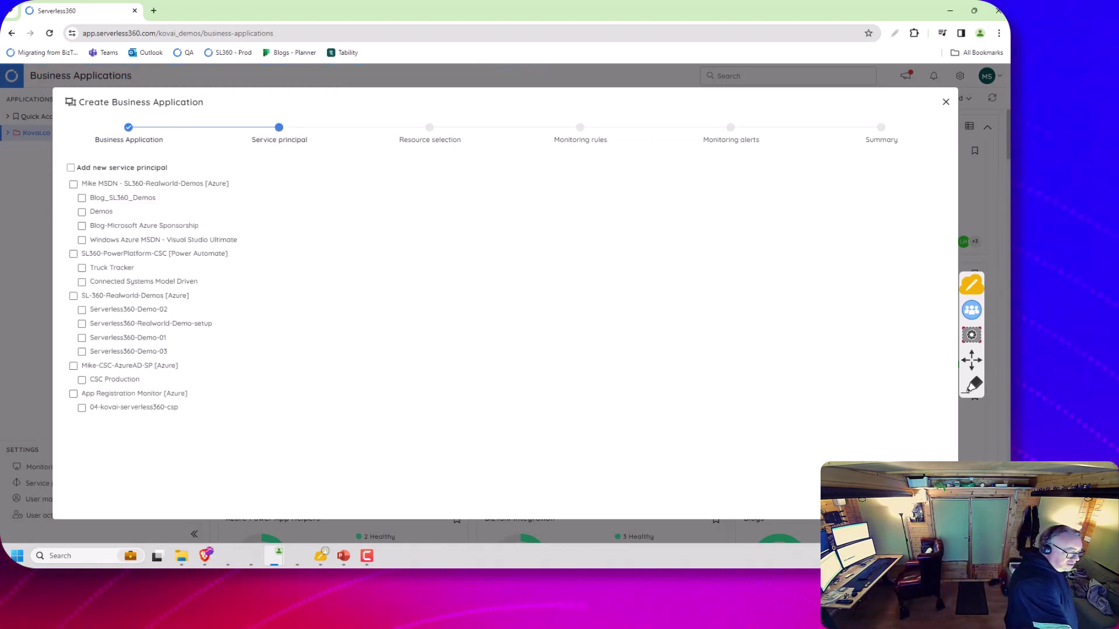
Choose the Serverless360-Demo-01 subscription and add the Azure Function App Chris21-fa as the application's resource.
left_click(82, 338)
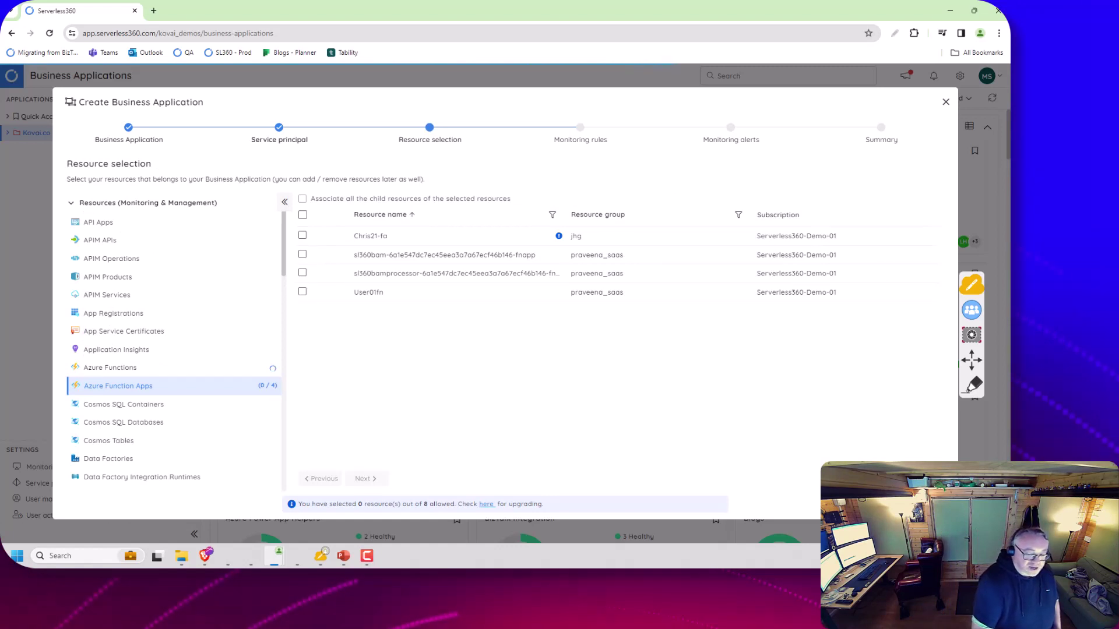
left_click(302, 235)
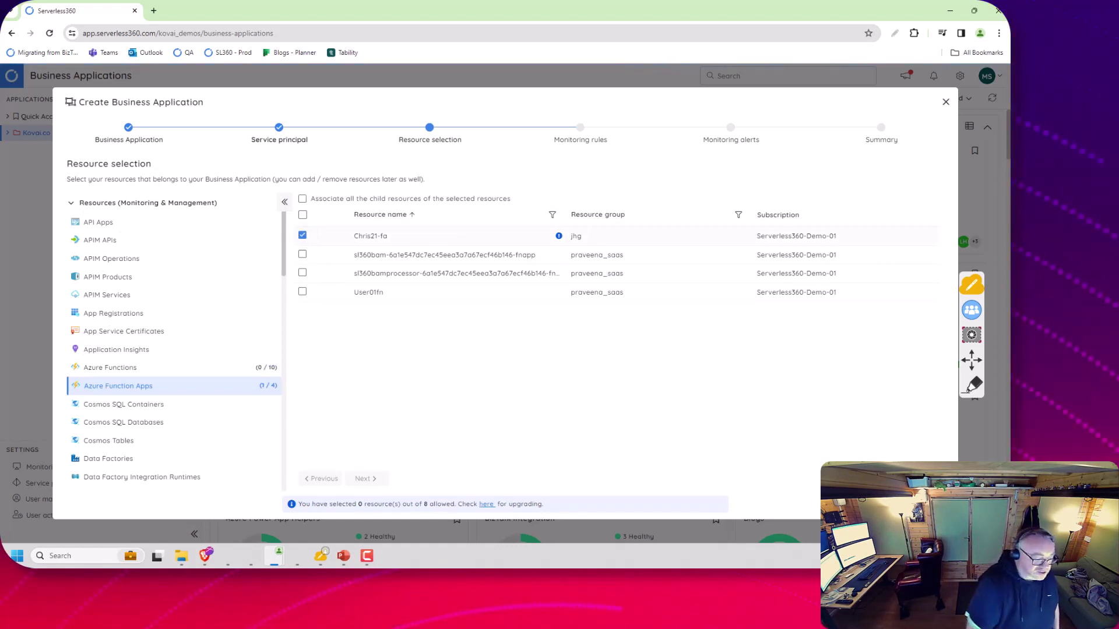
left_click(365, 479)
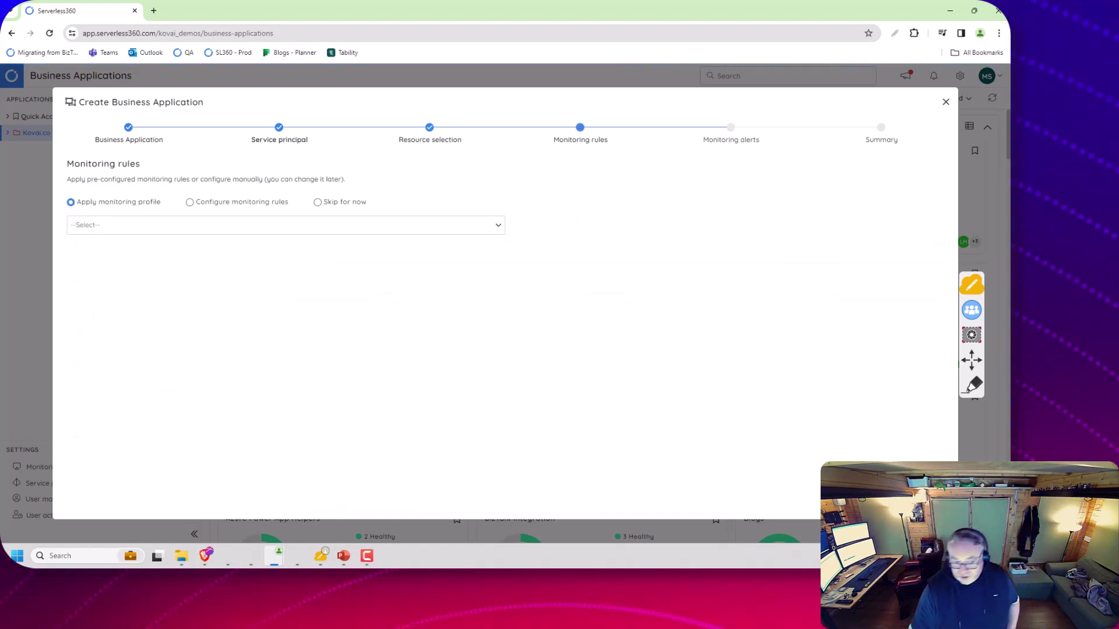
Apply the Kovai Reservations monitoring profile as the application's monitoring rules.
left_click(437, 225)
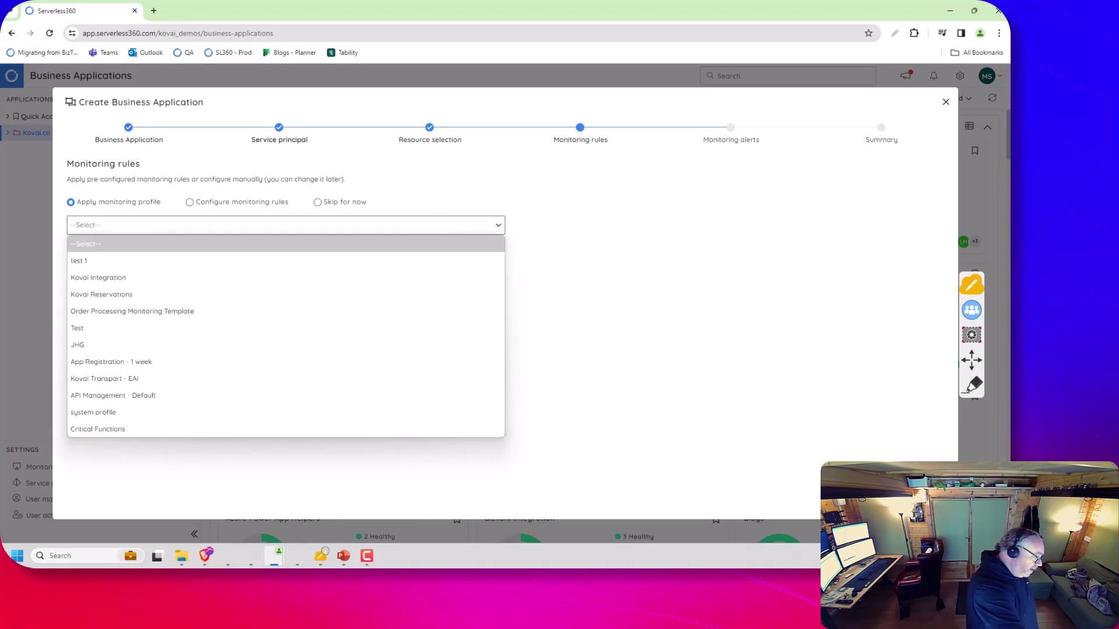
left_click(134, 309)
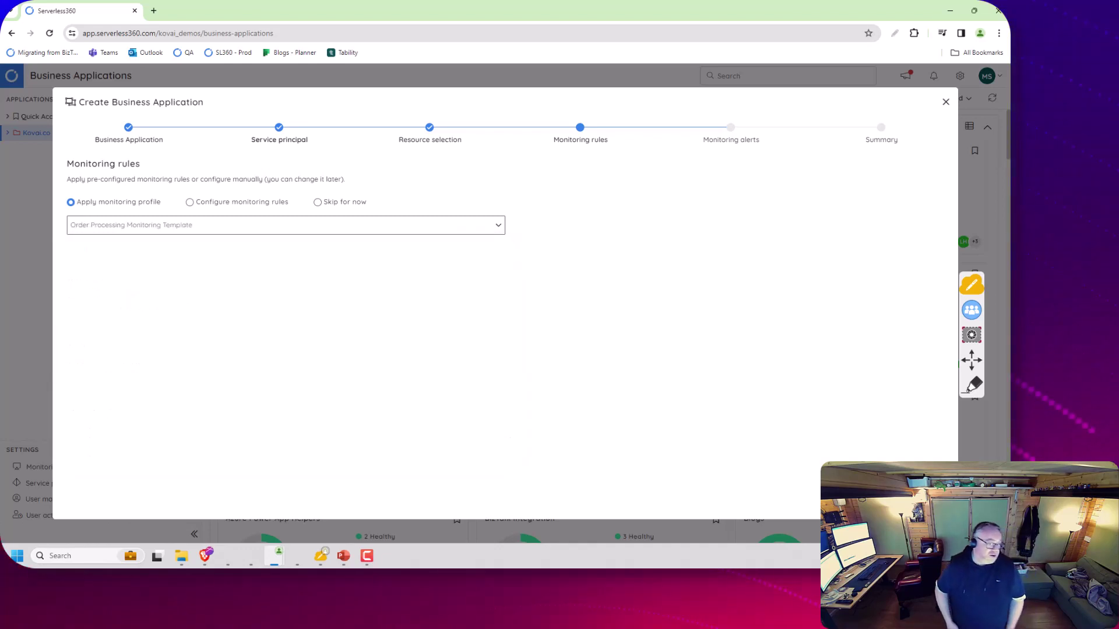
left_click(285, 225)
left_click(138, 294)
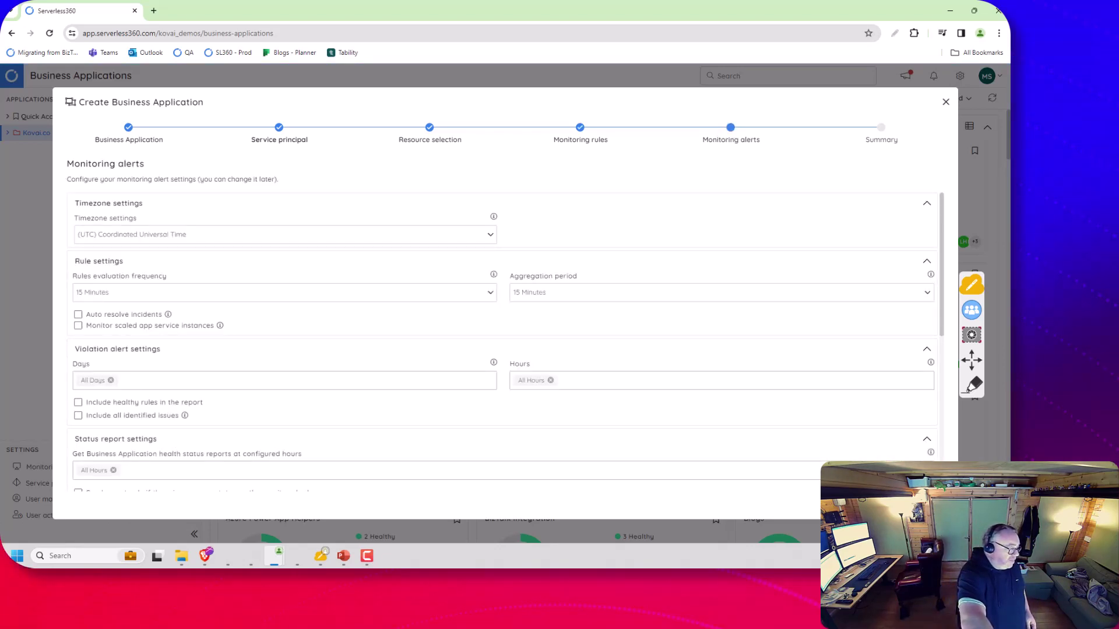
Select the General Teams channel as the notification channel for the application's monitoring alerts.
scroll(501, 343, "down", 5)
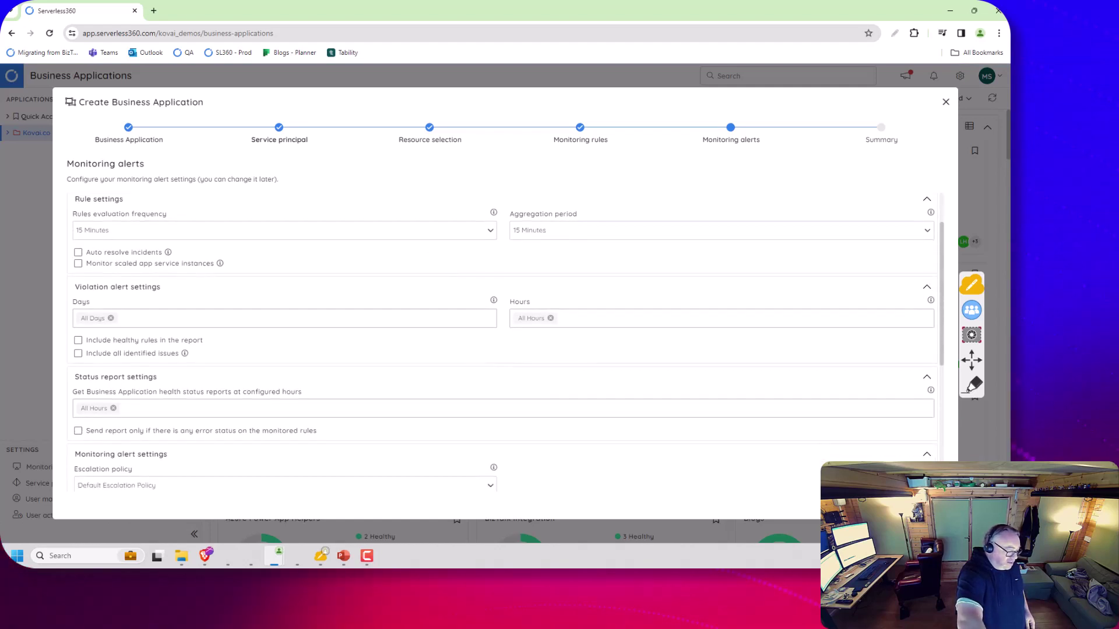
scroll(501, 338, "down", 1)
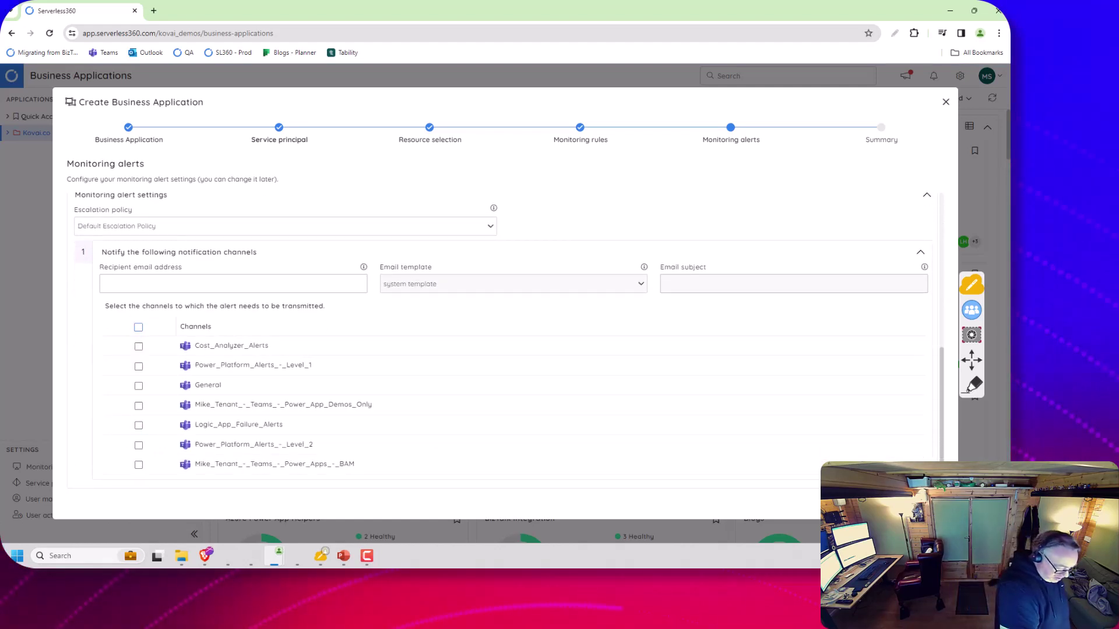
left_click(138, 386)
scroll(501, 338, "up", 1)
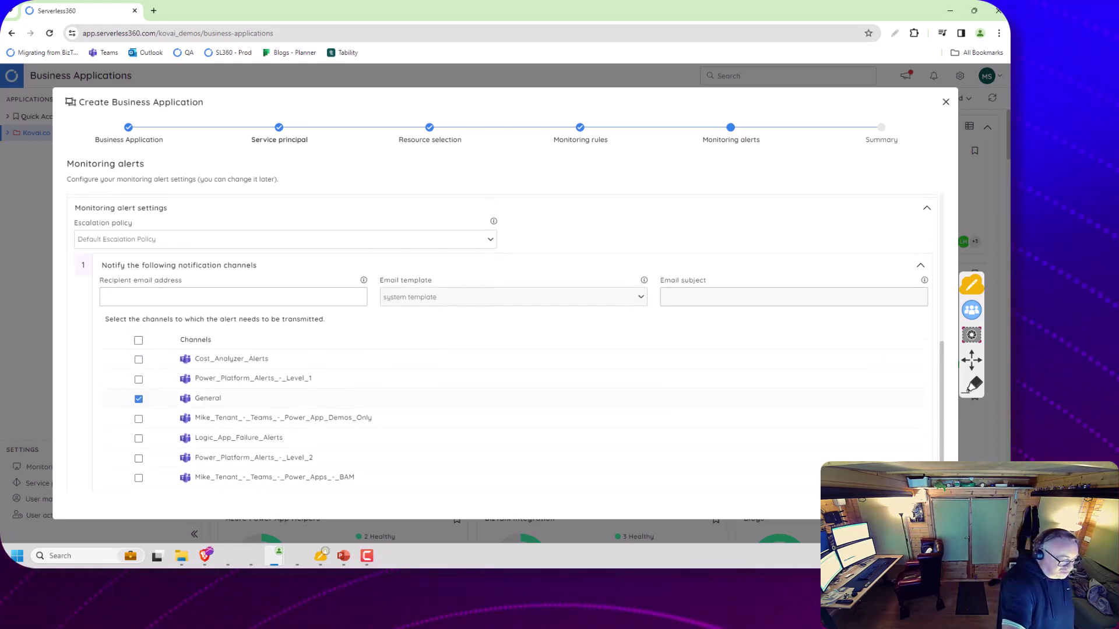
Check the escalation policy choices, keep Default Escalation Policy, and finish creating the business application.
scroll(501, 338, "up", 2)
left_click(285, 334)
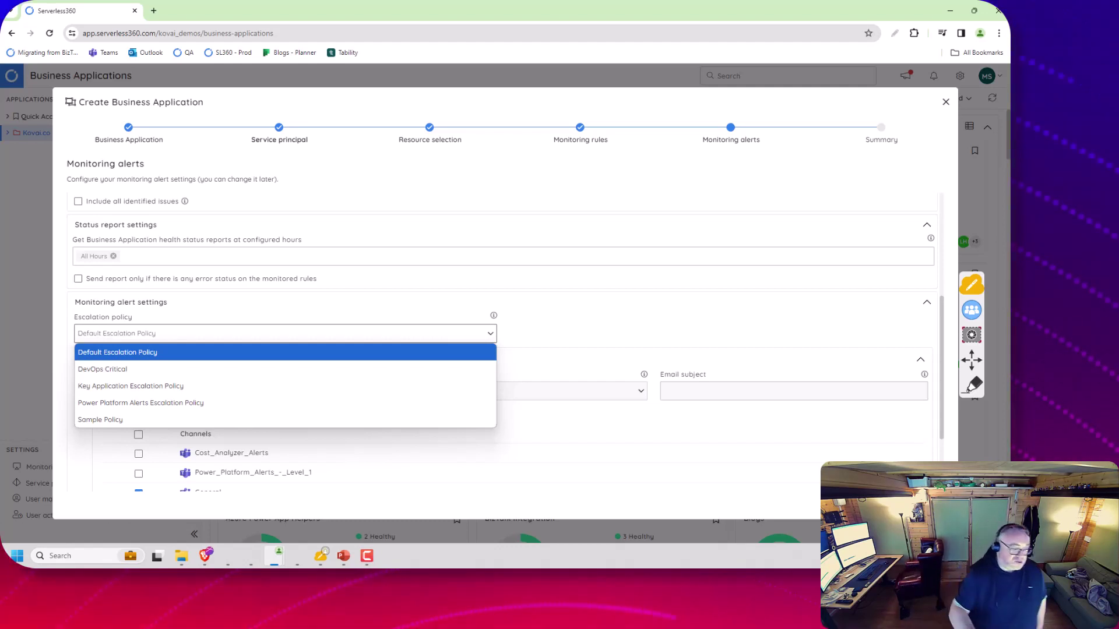
scroll(501, 344, "up", 3)
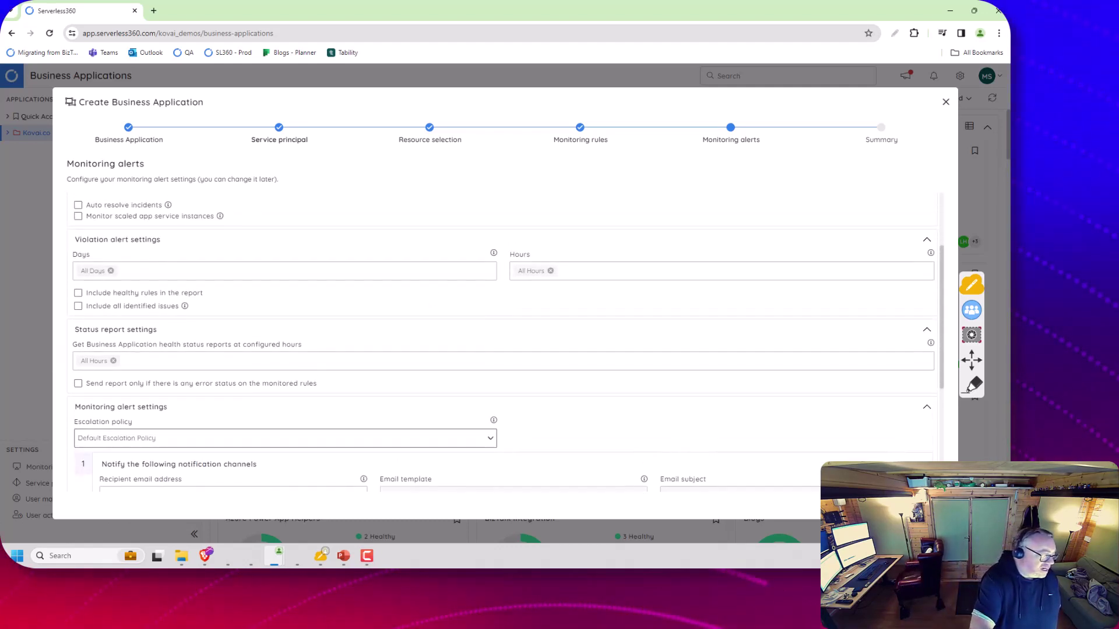
scroll(501, 344, "up", 3)
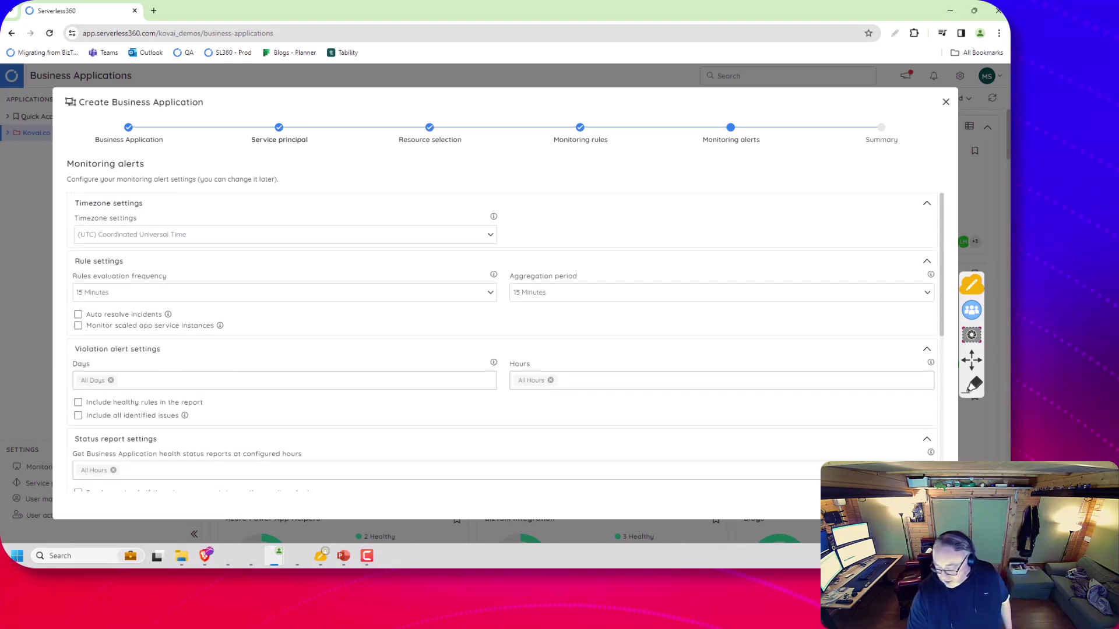
left_click(851, 502)
left_click(851, 502)
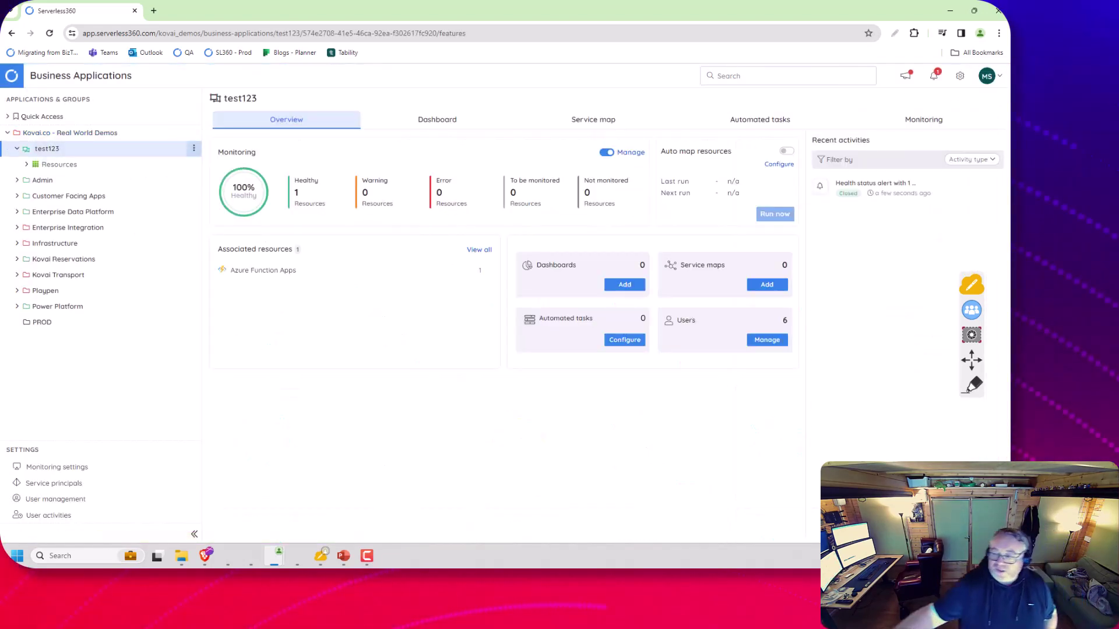
Review the incidents, general settings and profile settings in the monitoring section of test123.
left_click(923, 119)
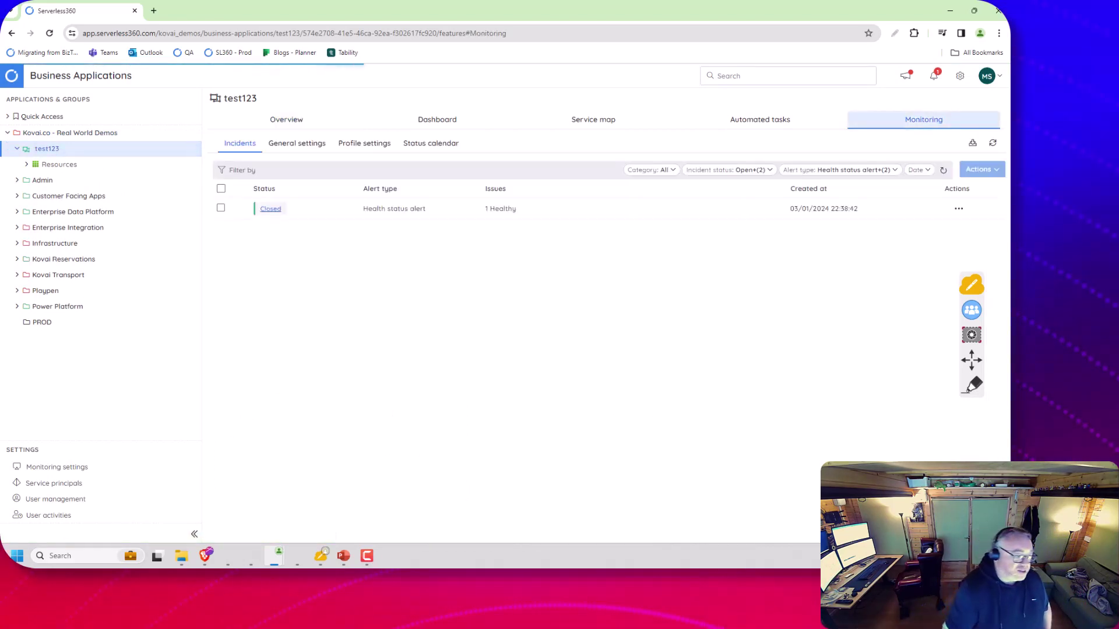
left_click(299, 142)
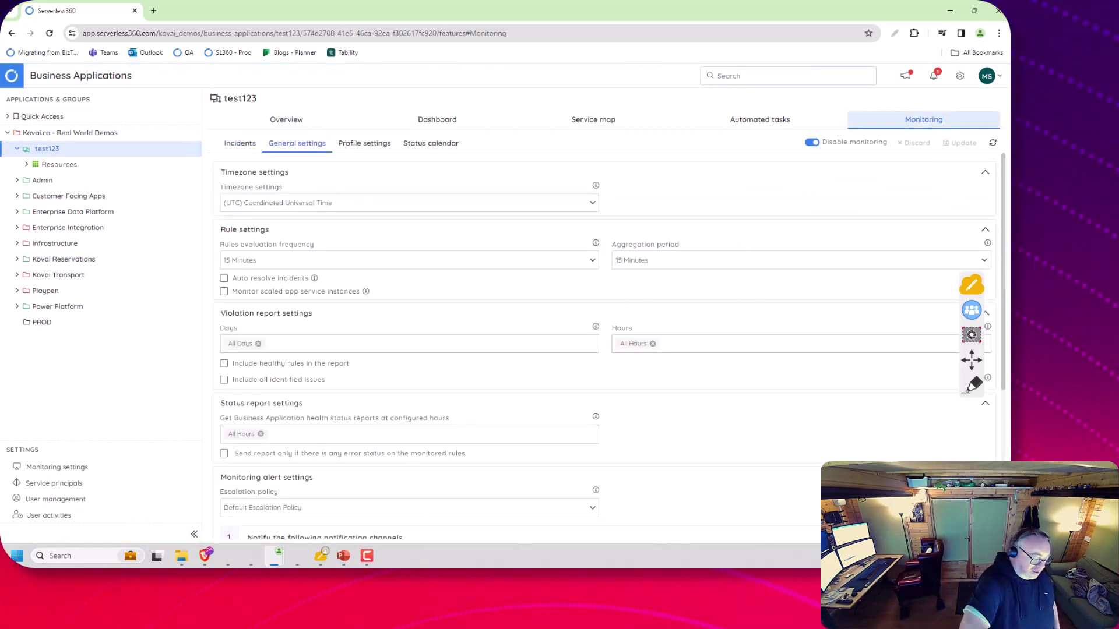
left_click(364, 142)
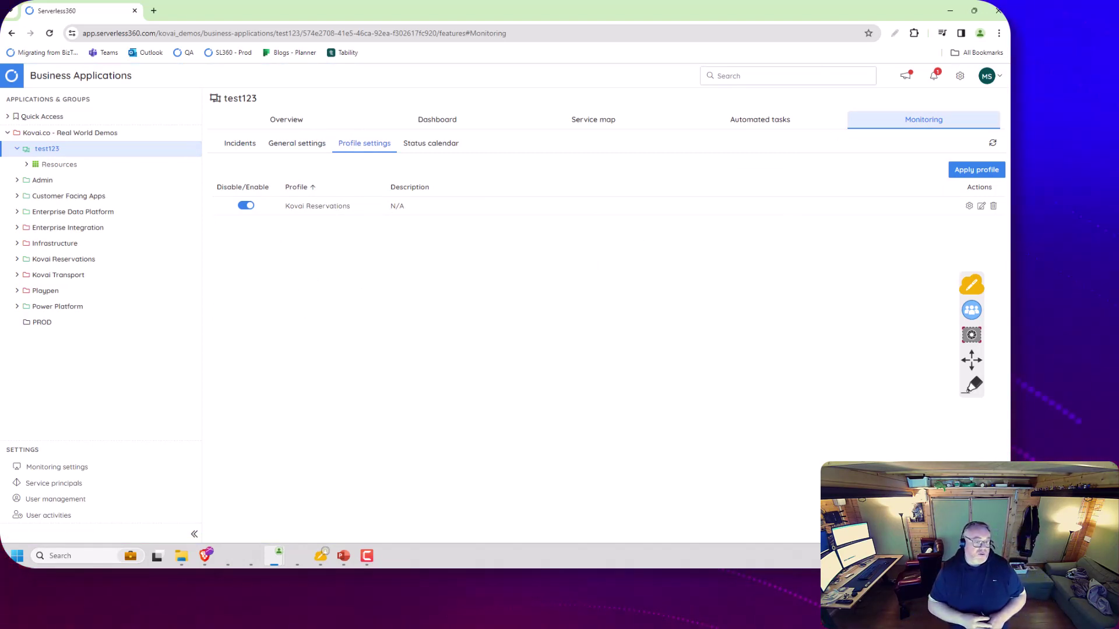
Enable the CPU Time quota rule in the monitoring rules of the Chris21-fa function app under test123.
left_click(60, 164)
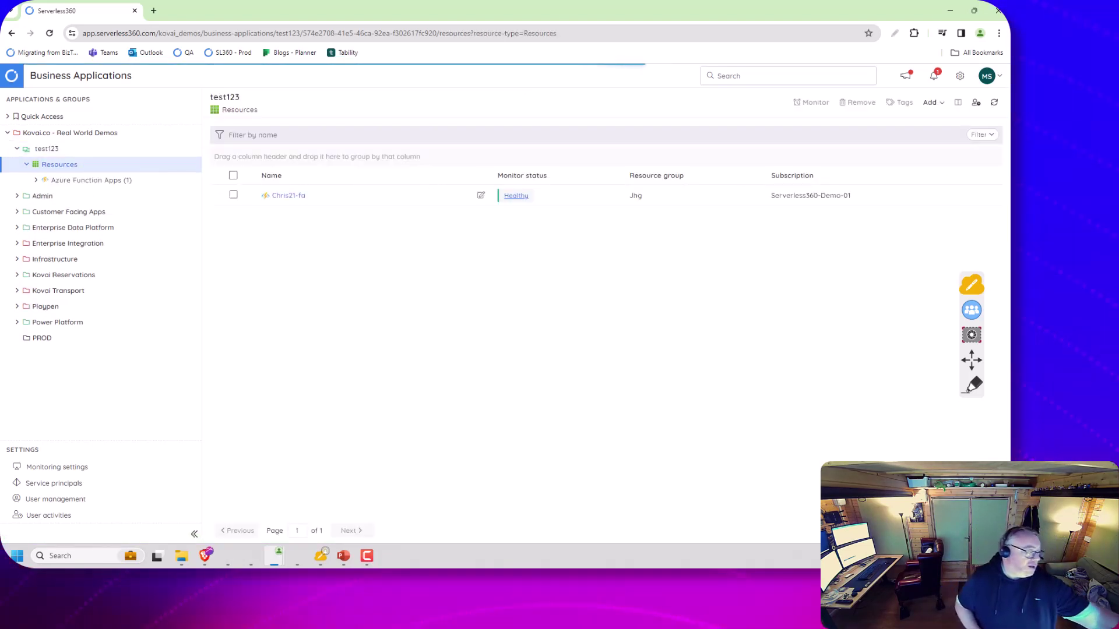
left_click(91, 180)
left_click(77, 195)
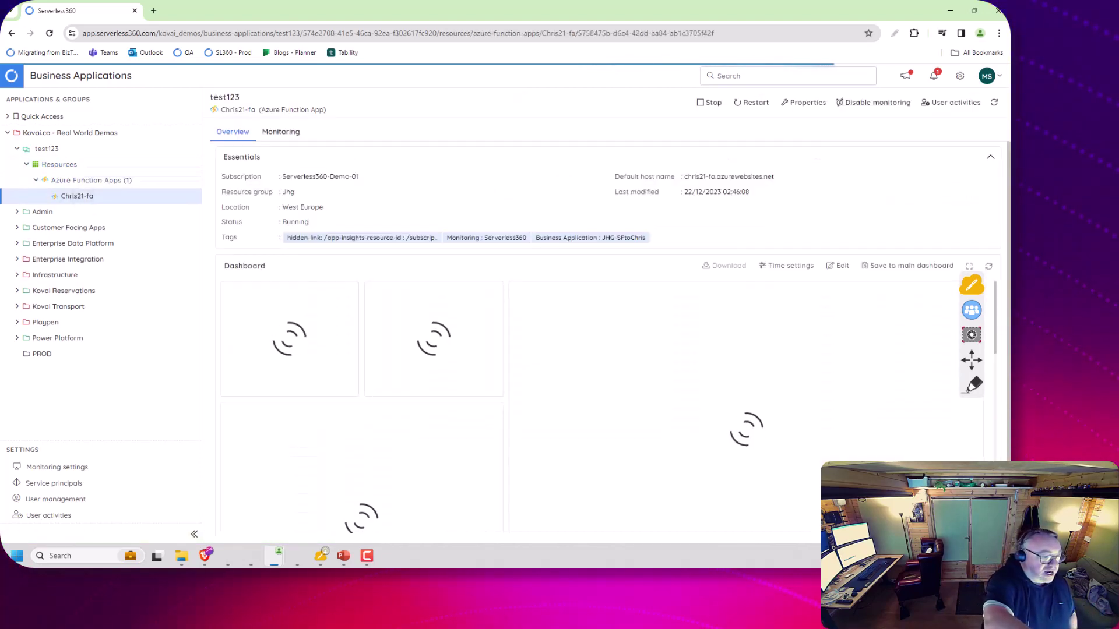
left_click(281, 132)
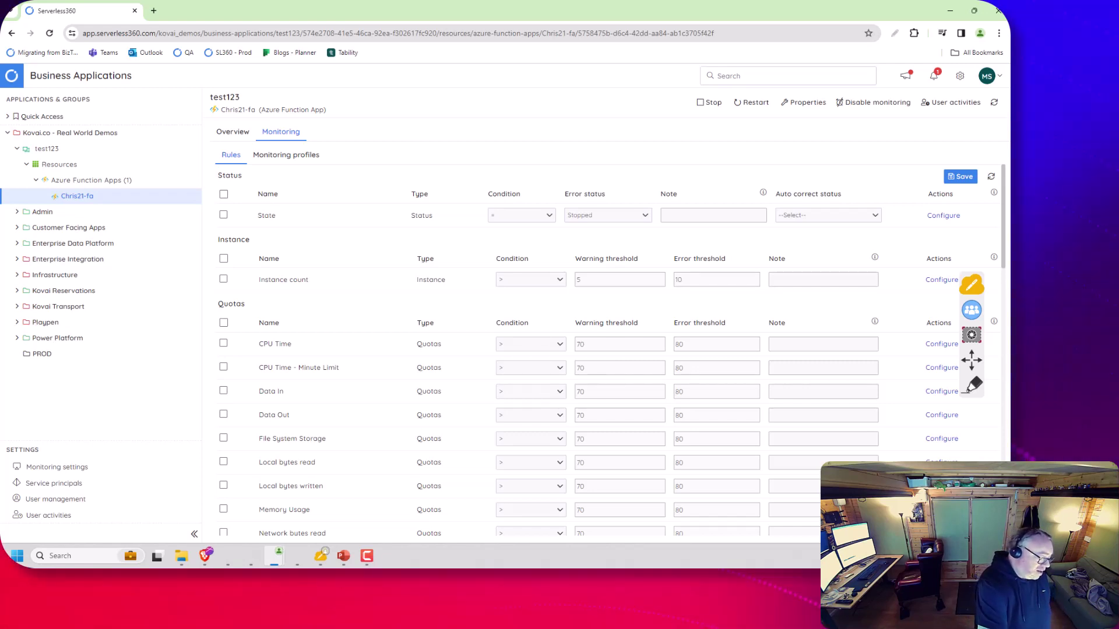
left_click(223, 343)
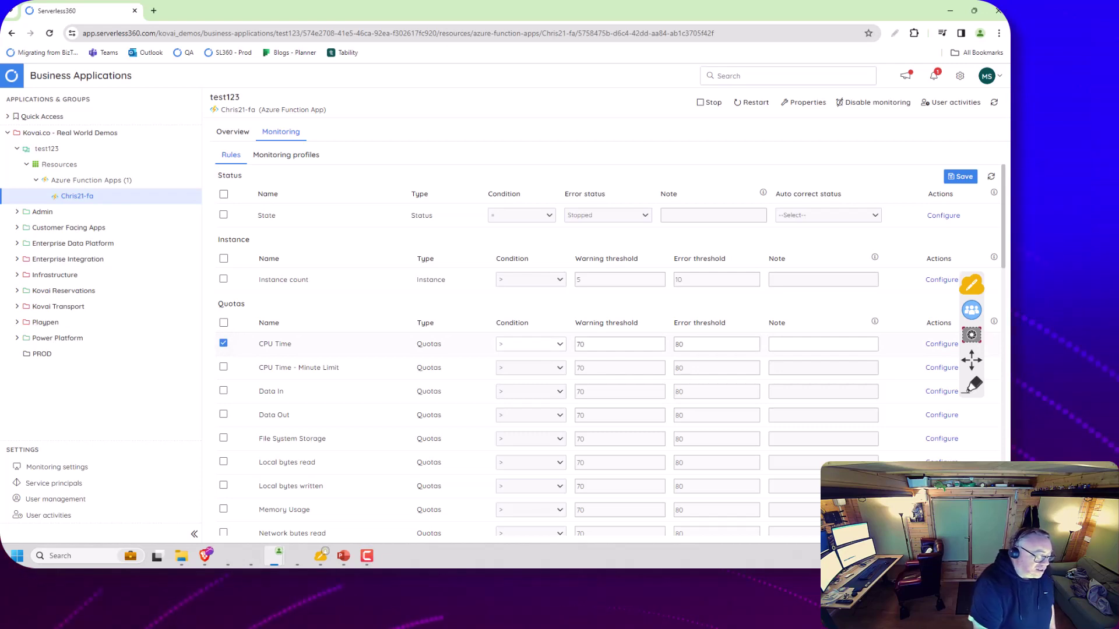